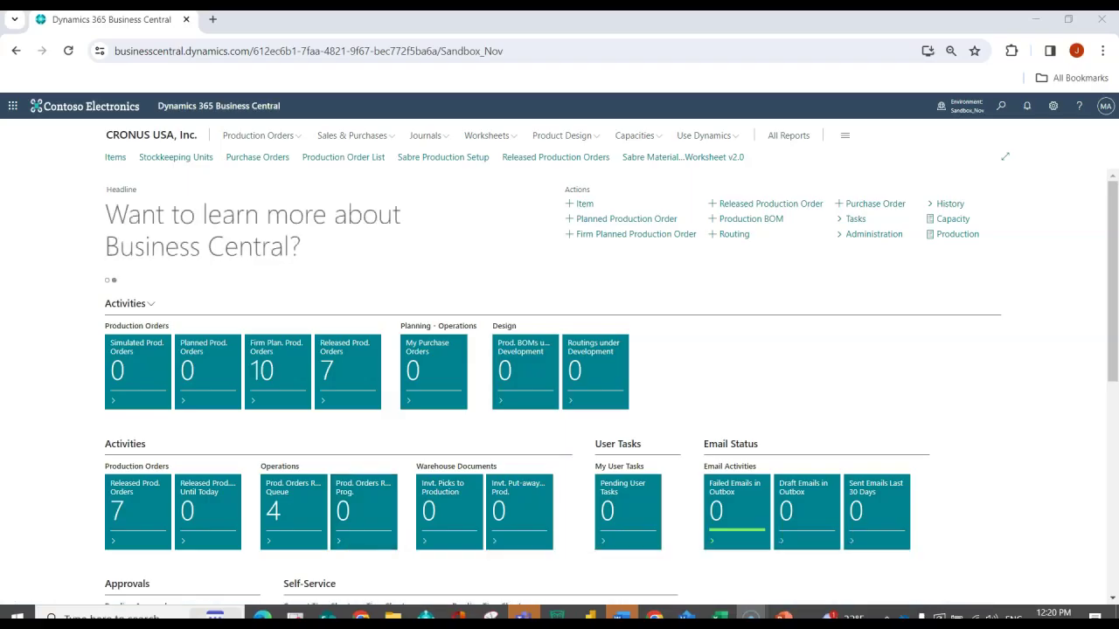
- Find the Resources list and open the card of the first resource
{"action": "left_click", "coordinate": [1001, 105]}
{"action": "type", "text": "resour"}
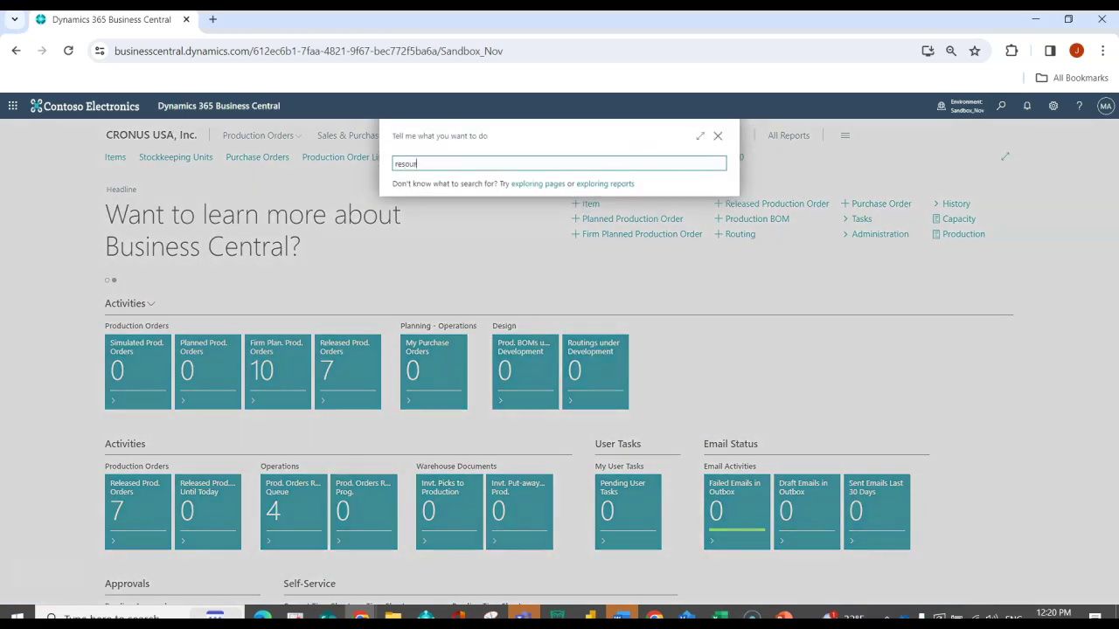
{"action": "key", "text": "Down"}
{"action": "key", "text": "Return"}
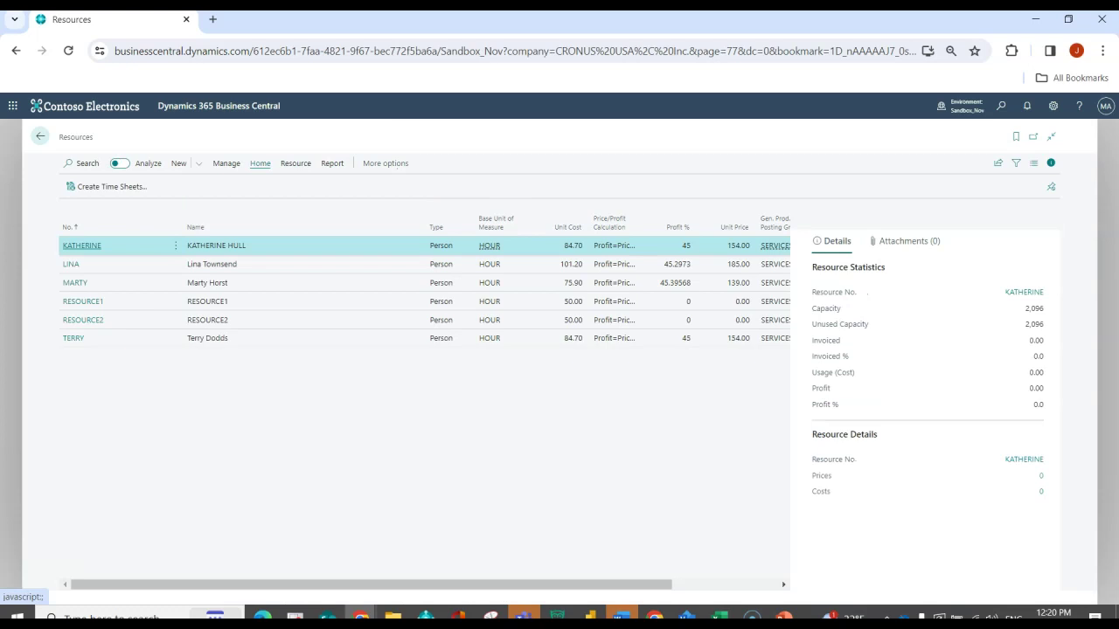
{"action": "key", "text": "Return"}
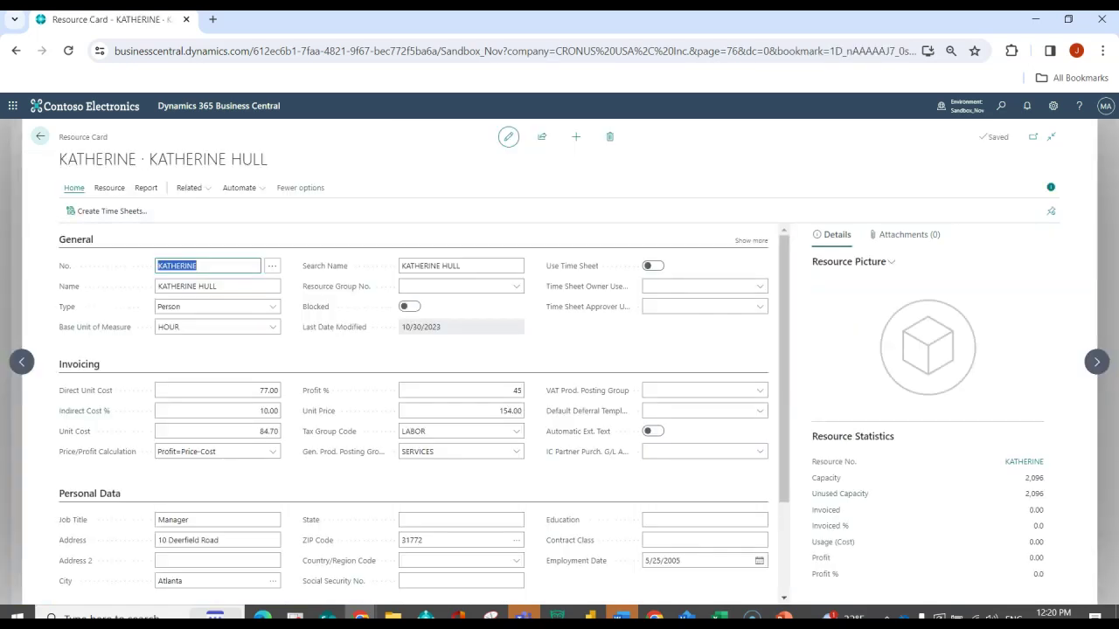
- Open the Resource Capacity planning matrix for this resource
{"action": "left_click", "coordinate": [193, 187]}
{"action": "mouse_move", "coordinate": [219, 229]}
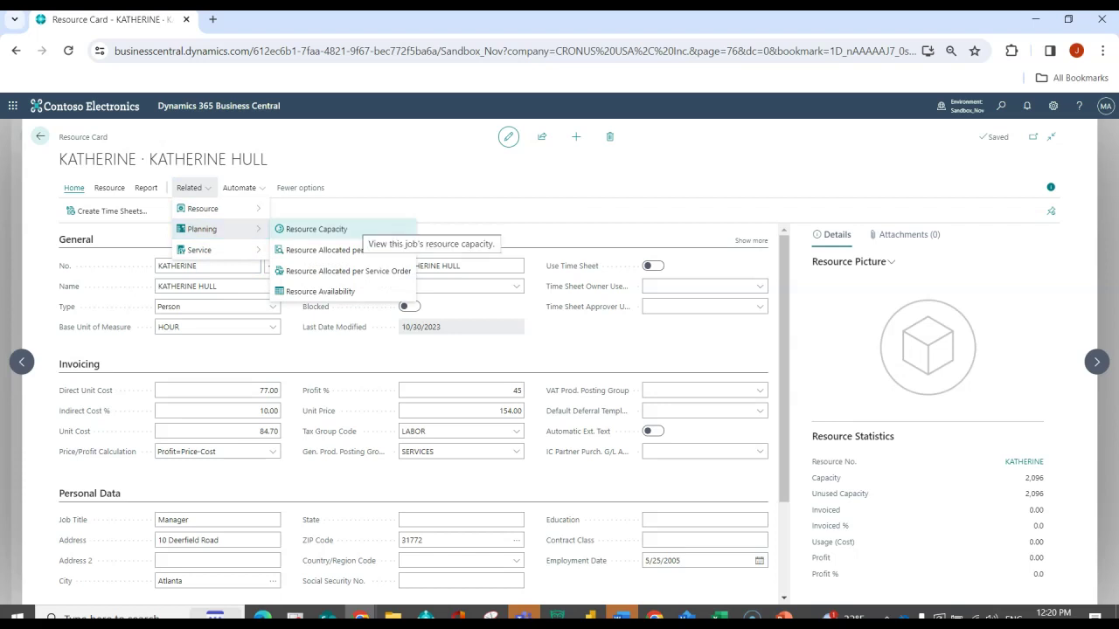
{"action": "left_click", "coordinate": [317, 229]}
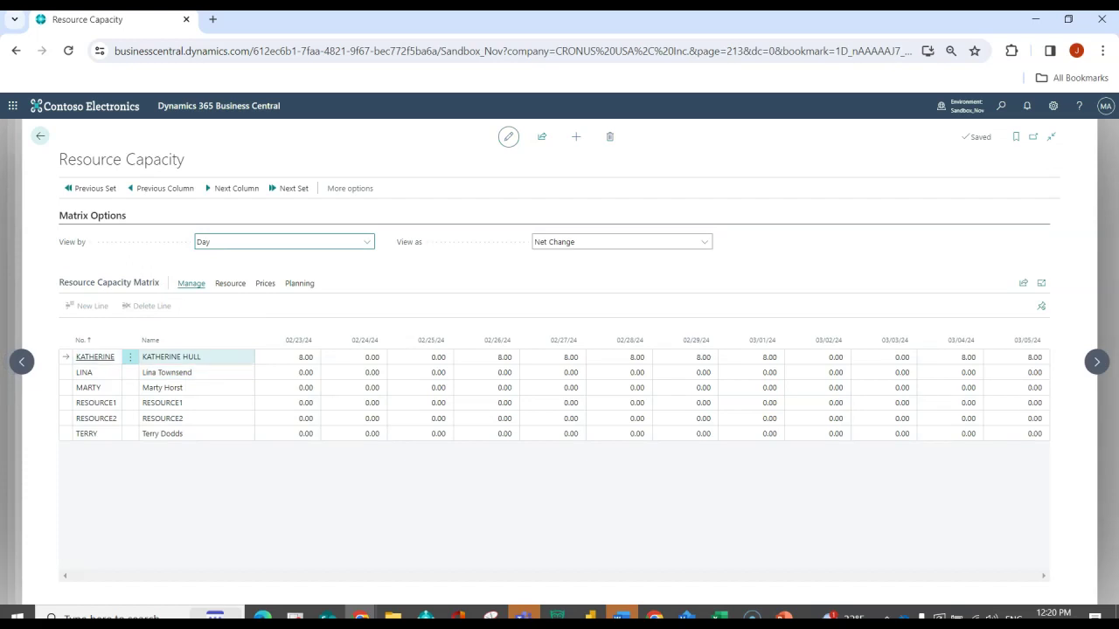
- Examine the first resource's daily capacity from 02/23/24 through 03/02/24 in the capacity matrix
{"action": "left_click", "coordinate": [288, 356]}
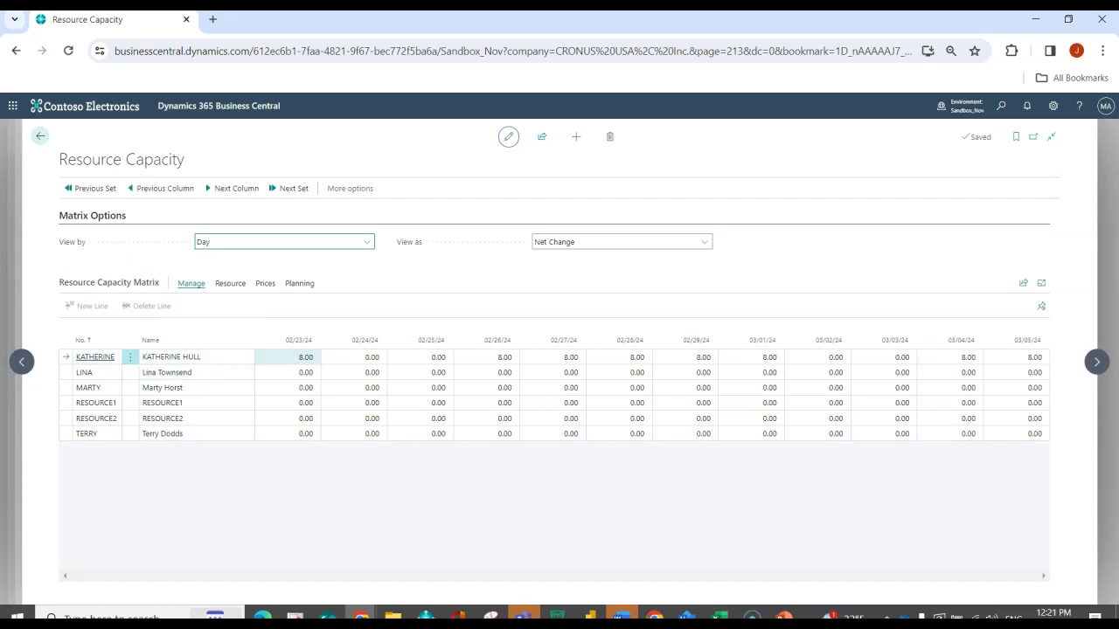
{"action": "key", "text": "Right"}
{"action": "key", "text": "Right"}
{"action": "key", "text": "Right"}
{"action": "key", "text": "Right"}
{"action": "key", "text": "Right"}
{"action": "key", "text": "Right"}
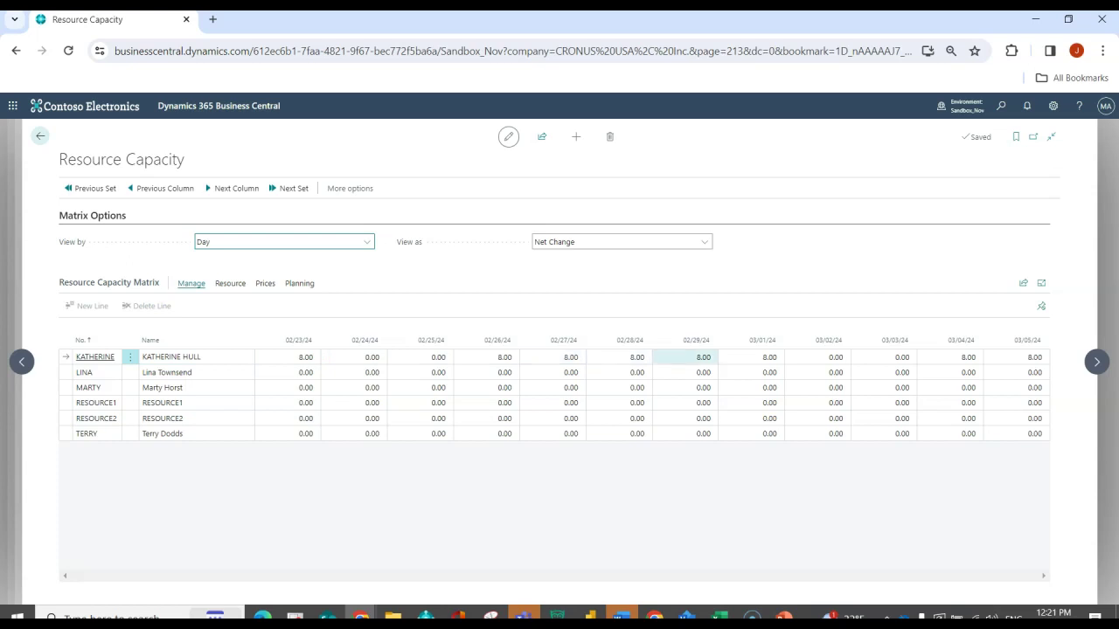
{"action": "key", "text": "Right"}
{"action": "key", "text": "Right"}
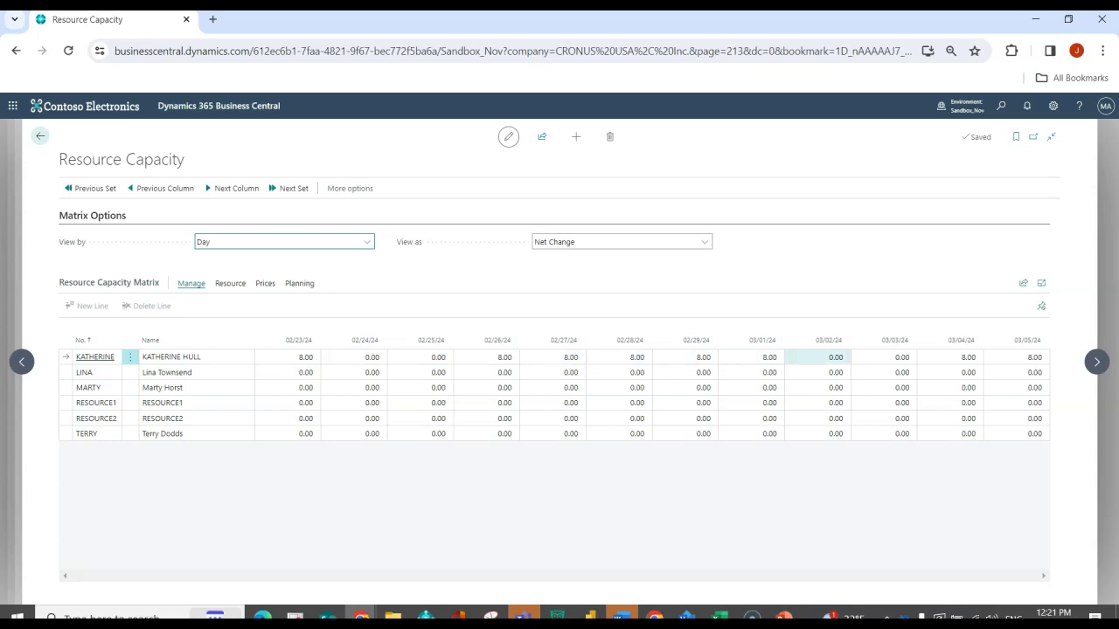
- Open the first resource's Resource Availability and check which period lengths it can be viewed by
{"action": "left_click", "coordinate": [299, 283]}
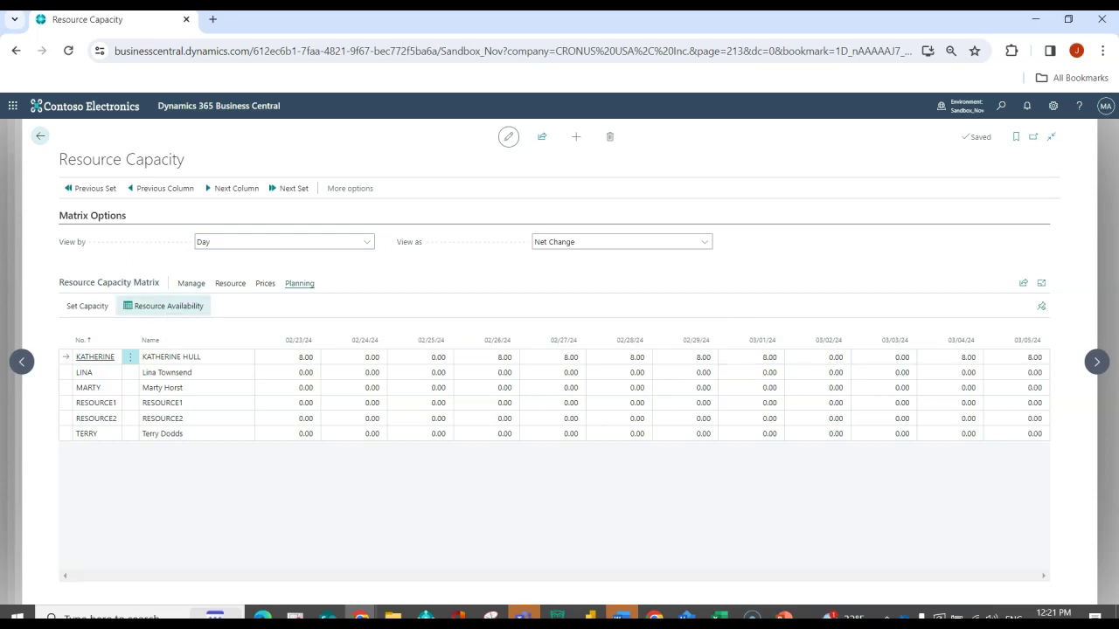
{"action": "left_click", "coordinate": [162, 306]}
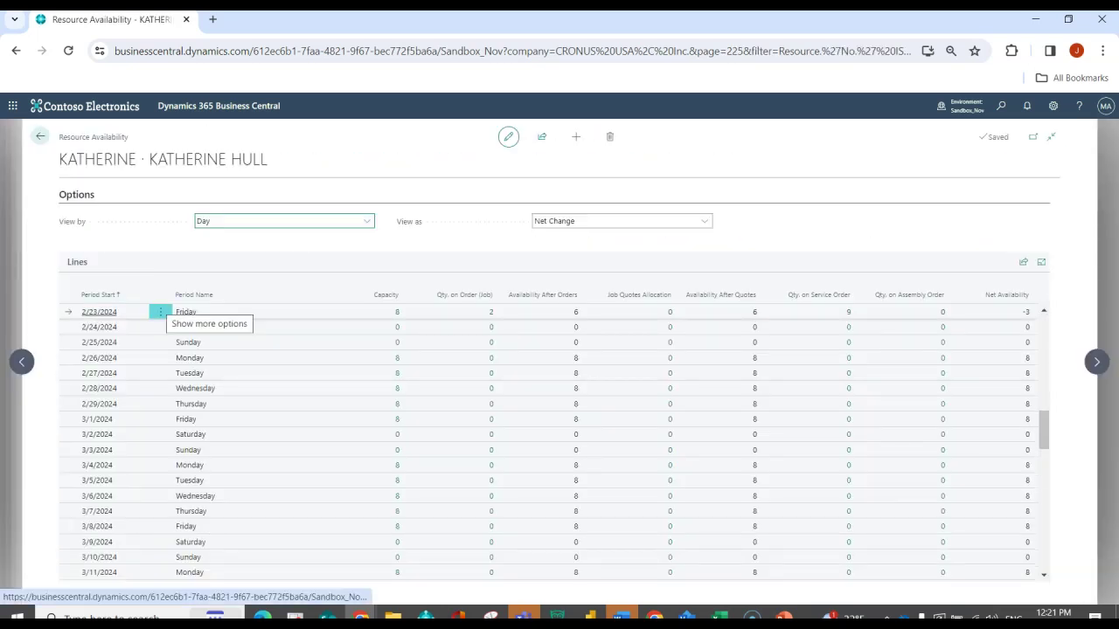
{"action": "left_click", "coordinate": [284, 221]}
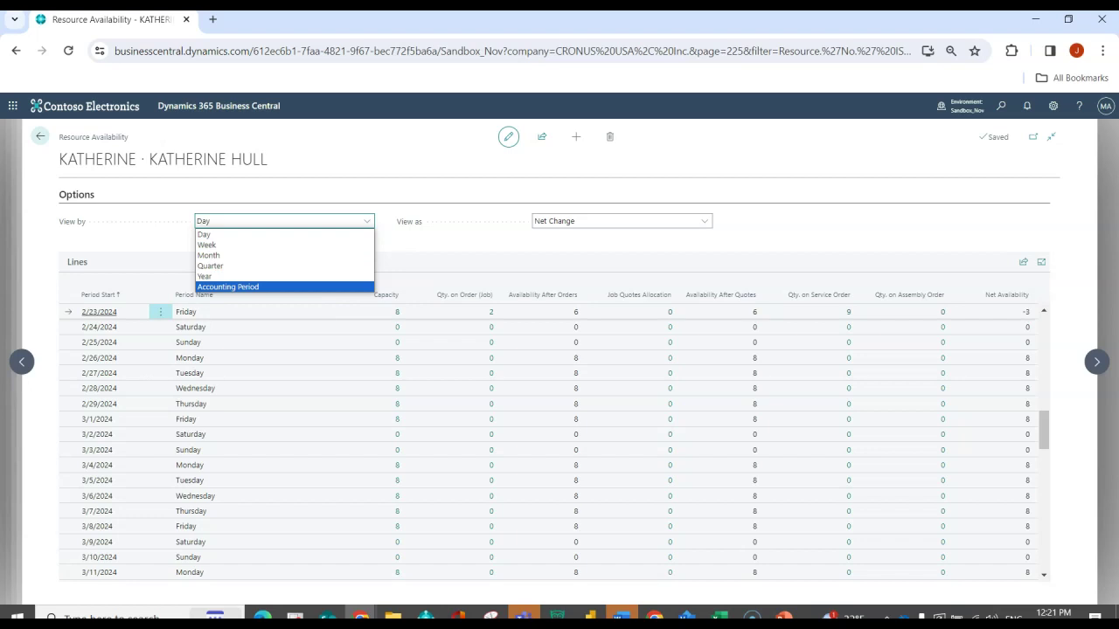
{"action": "key", "text": "Escape"}
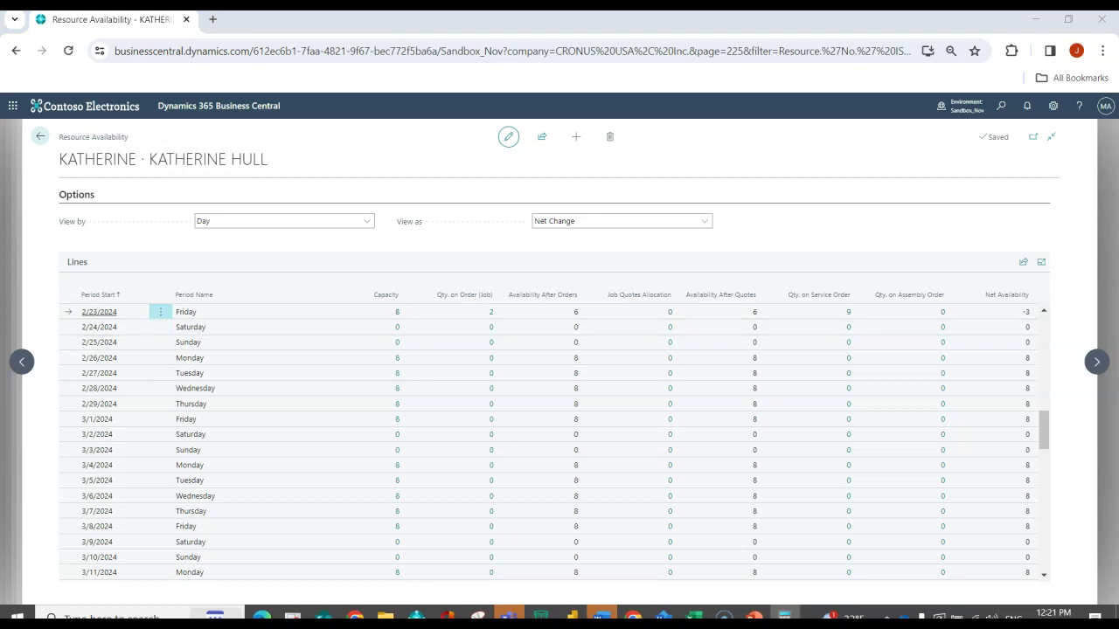
- Calculate 8 - 2 - 9 in the Windows Calculator and close it
{"action": "left_click_drag", "start_coordinate": [1118, 98], "coordinate": [247, 40]}
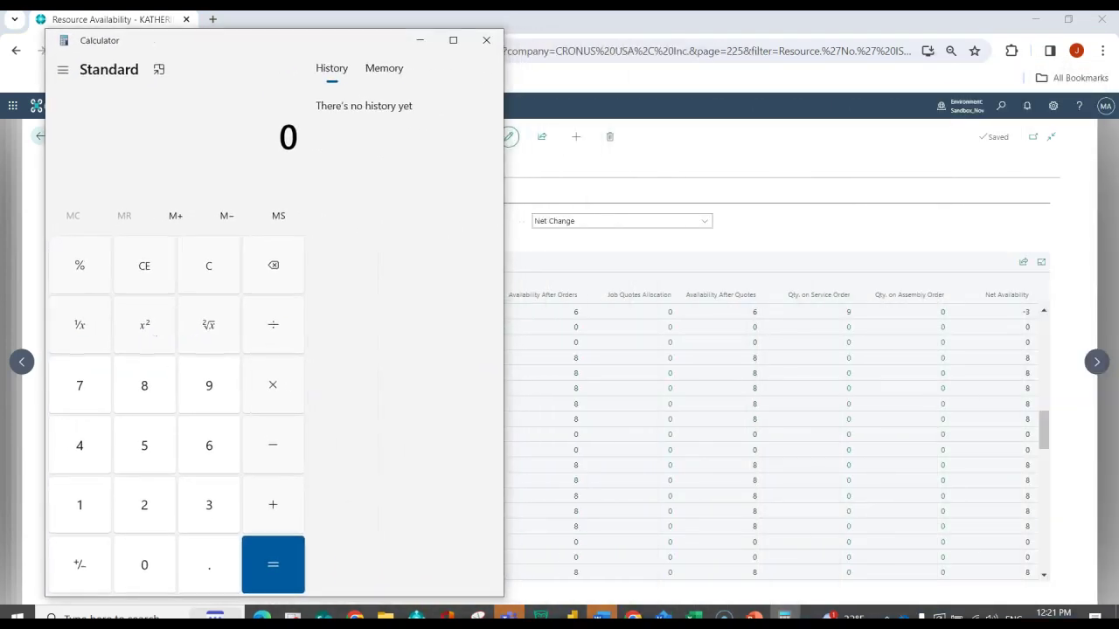
{"action": "key", "text": "8"}
{"action": "key", "text": "minus"}
{"action": "key", "text": "2"}
{"action": "key", "text": "minus"}
{"action": "key", "text": "9"}
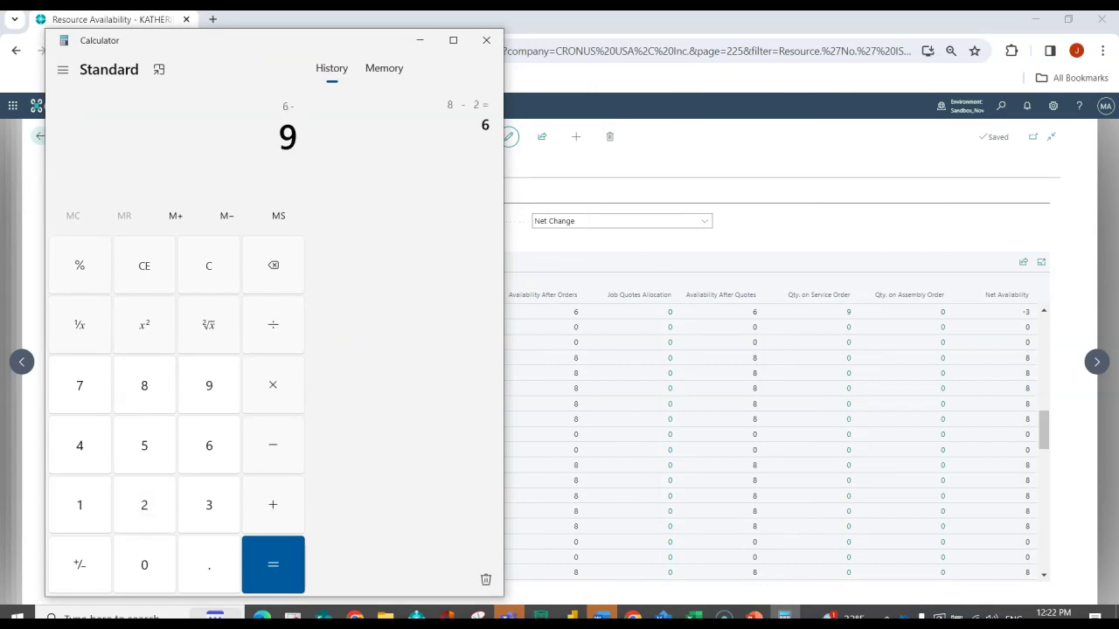
{"action": "key", "text": "Return"}
{"action": "left_click", "coordinate": [486, 39]}
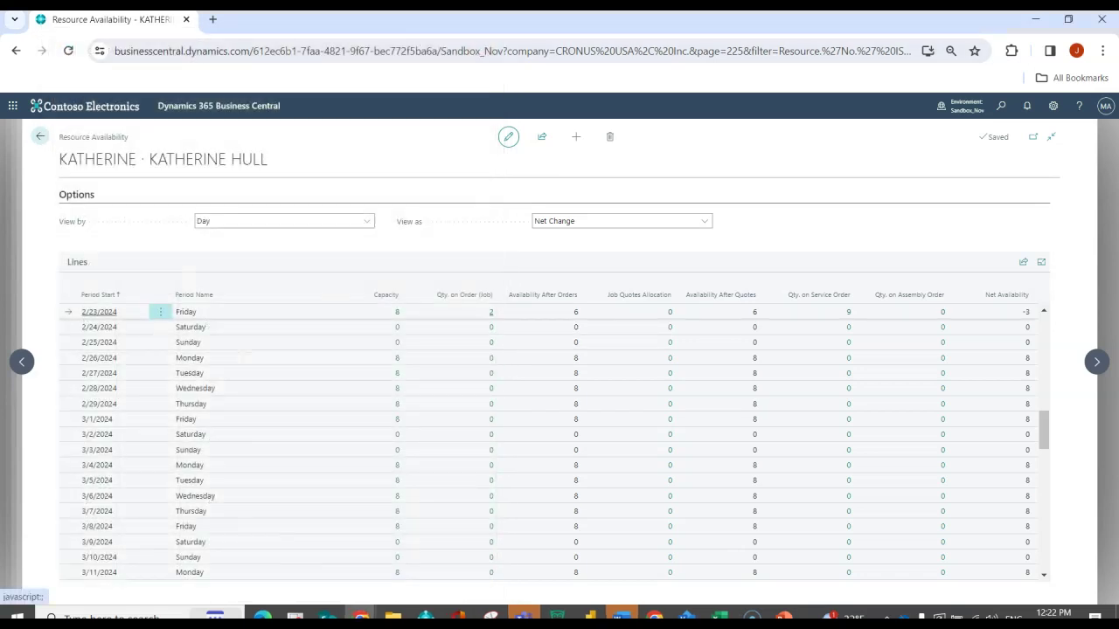
- Set the planning date of the job planning line behind the 2/23/2024 job order quantity to 2/26/2024 and return to Resource Availability
{"action": "left_click", "coordinate": [490, 312]}
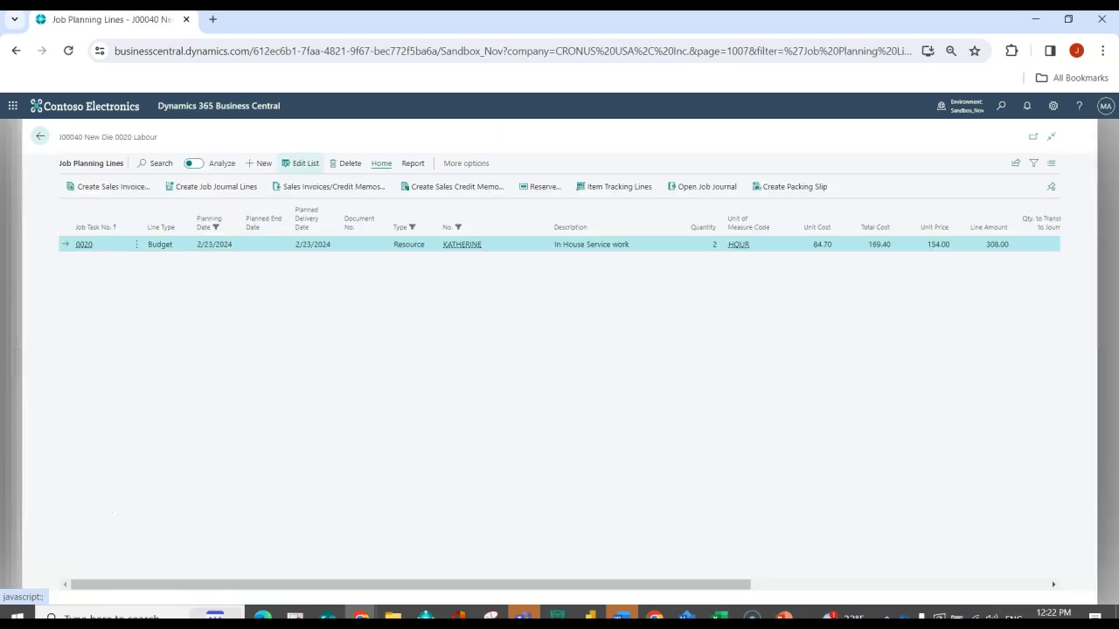
{"action": "left_click", "coordinate": [302, 164]}
{"action": "left_click", "coordinate": [213, 244]}
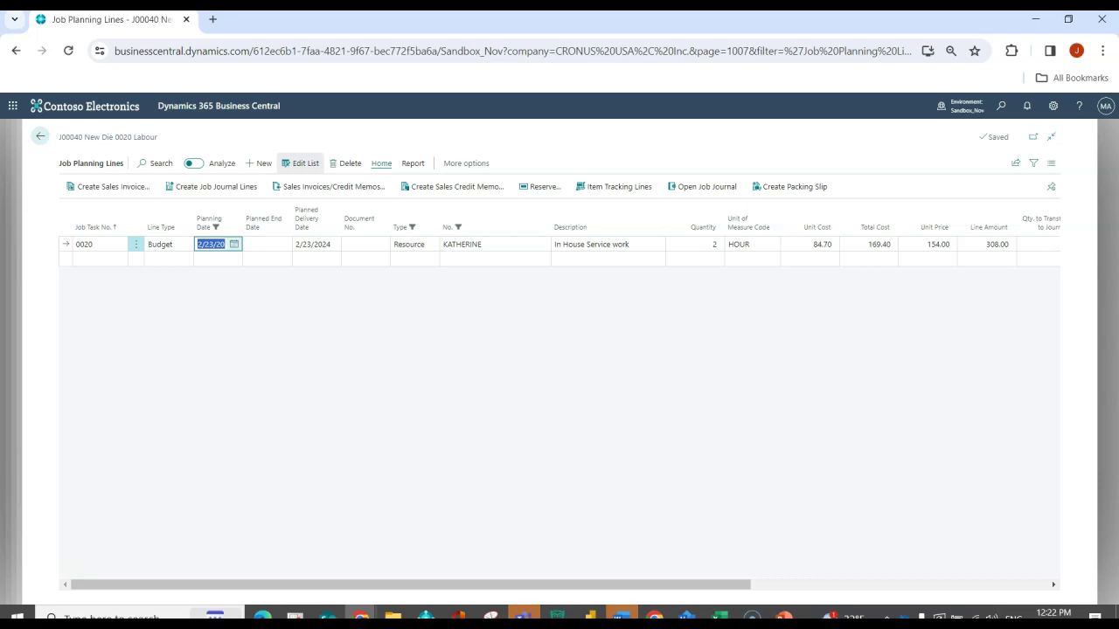
{"action": "left_click", "coordinate": [234, 244]}
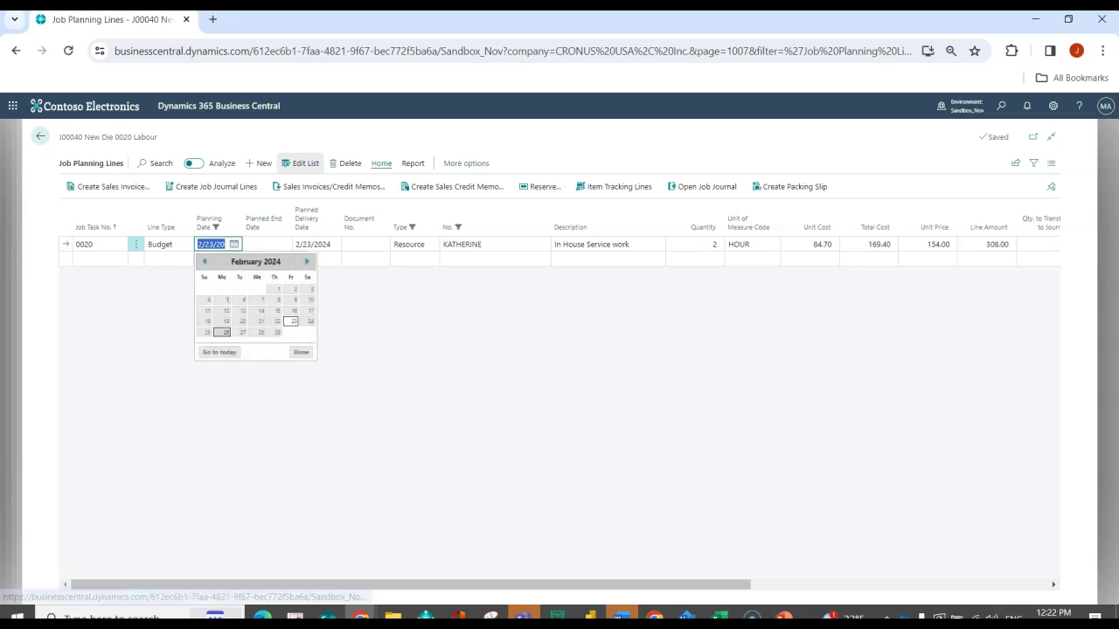
{"action": "left_click", "coordinate": [222, 332]}
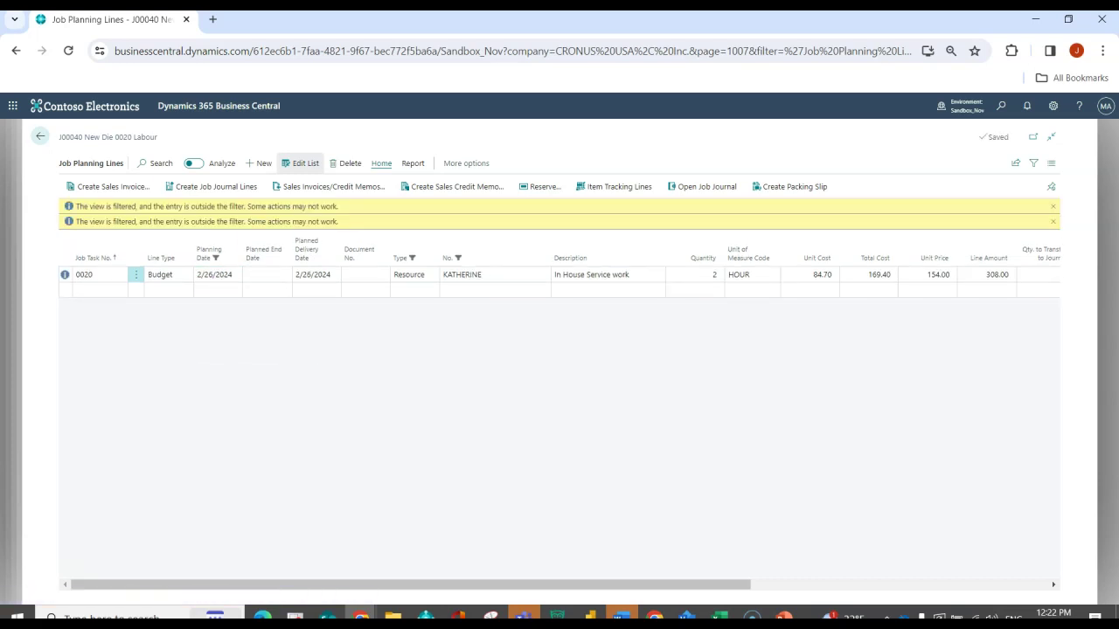
{"action": "left_click", "coordinate": [41, 136]}
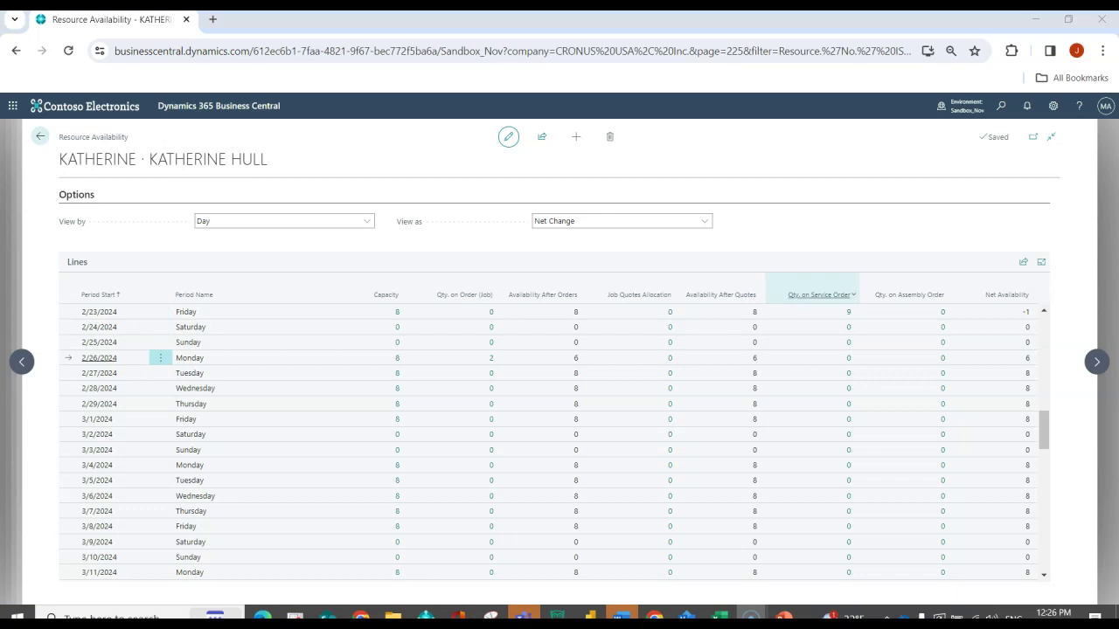
{"action": "mouse_move", "coordinate": [817, 294]}
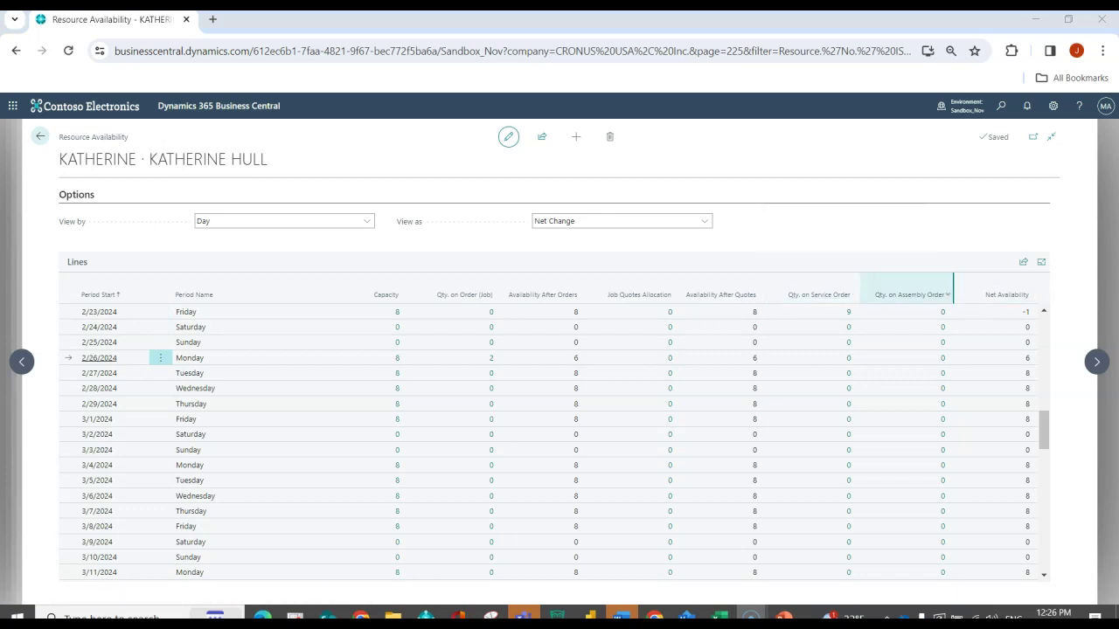
{"action": "mouse_move", "coordinate": [909, 294]}
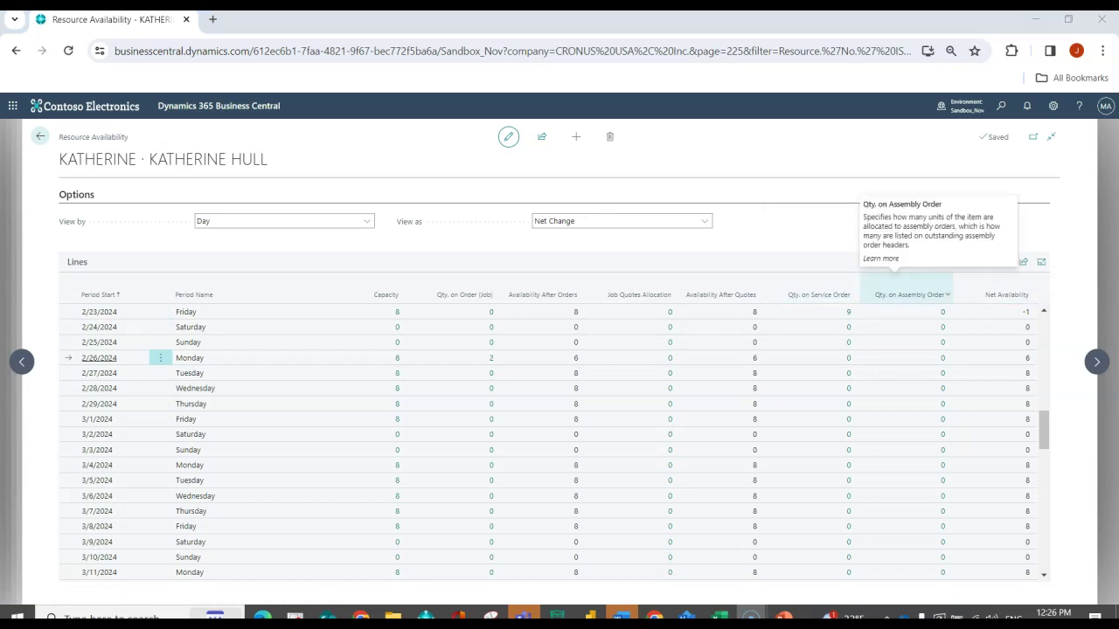